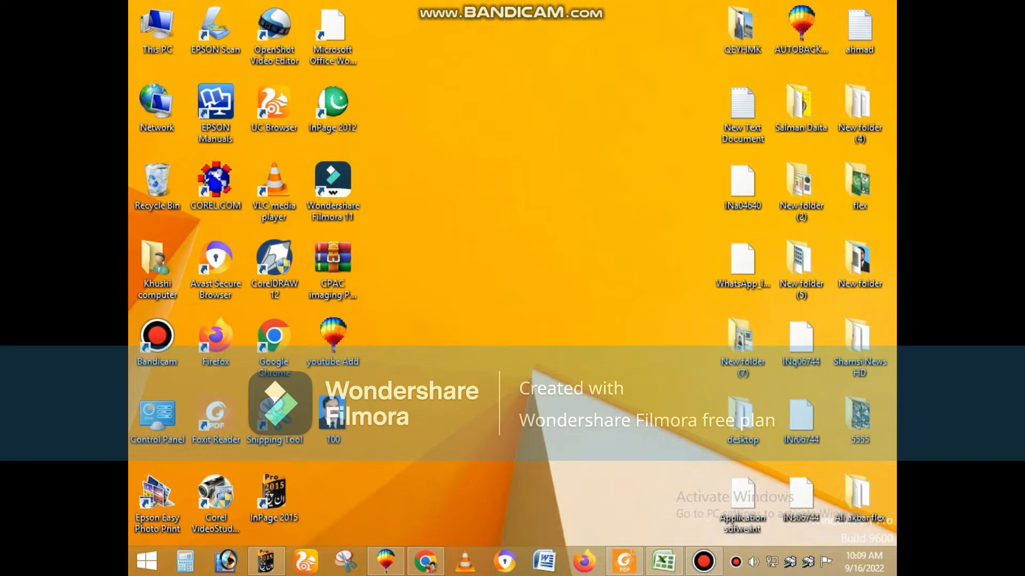
right_click(412, 243)
click(438, 286)
right_click(462, 190)
click(483, 231)
Step: Preview the portrait image named 100 from the desktop and close the viewer
double_click(333, 419)
scroll(512, 283, up, 4)
scroll(512, 282, down, 4)
click(878, 7)
right_click(487, 222)
click(514, 265)
Step: Switch to Adobe Photoshop and open the desktop image 100.jpg in it
click(227, 562)
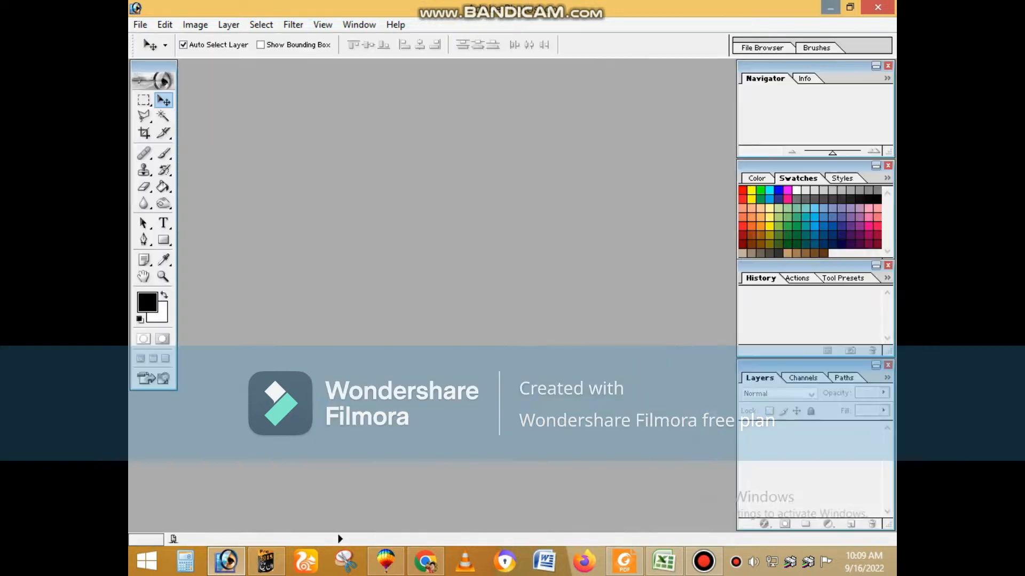
click(830, 7)
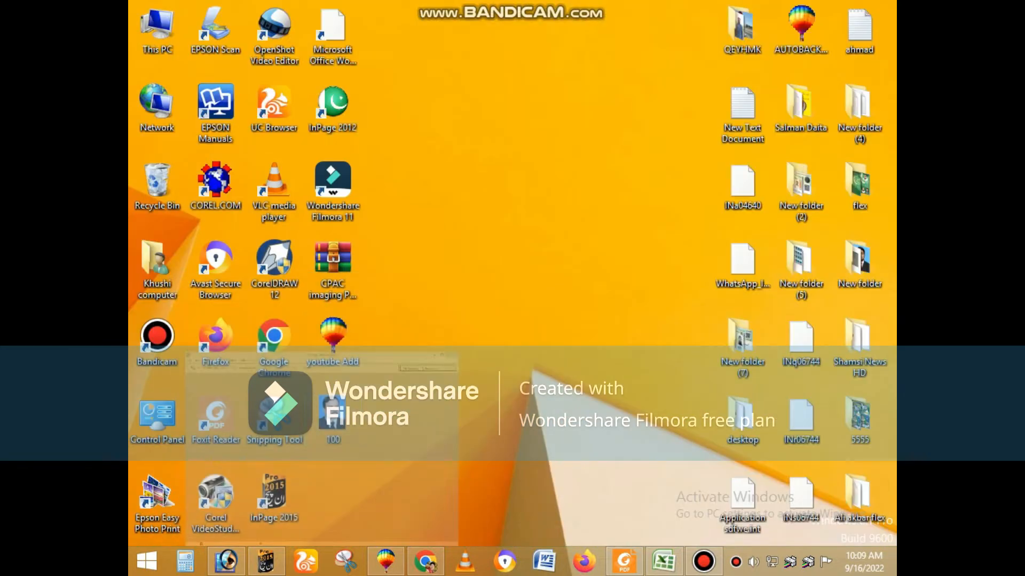
click(226, 560)
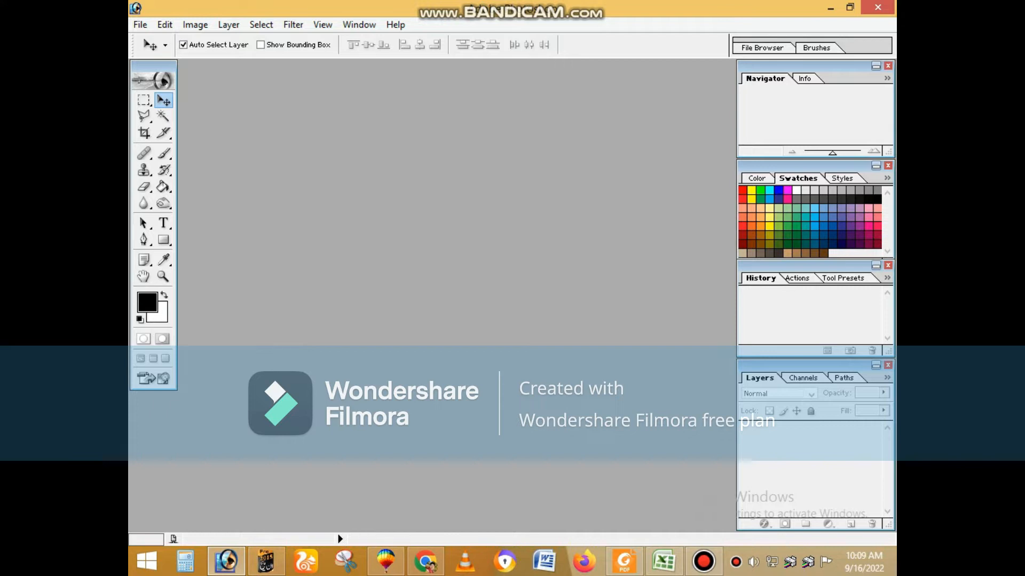
click(469, 74)
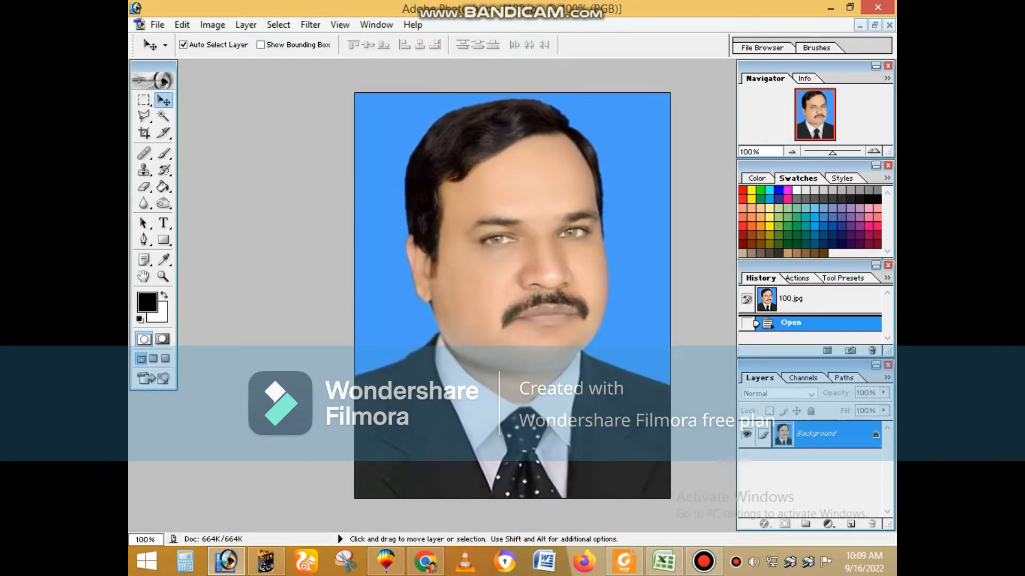
Step: Set the Crop tool to a width of 1.14 in and a height of 1.8 in
key(ctrl+minus)
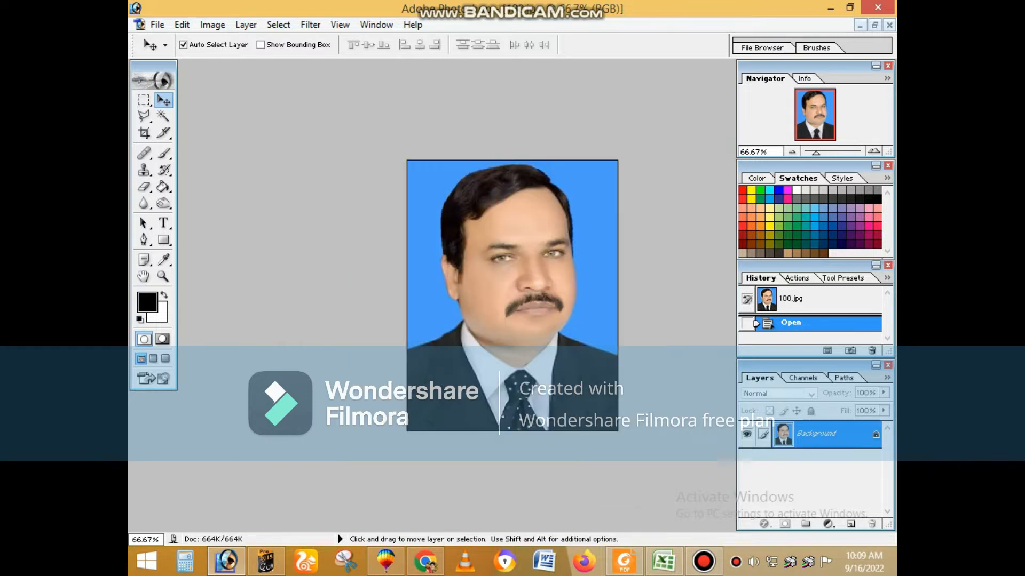
key(c)
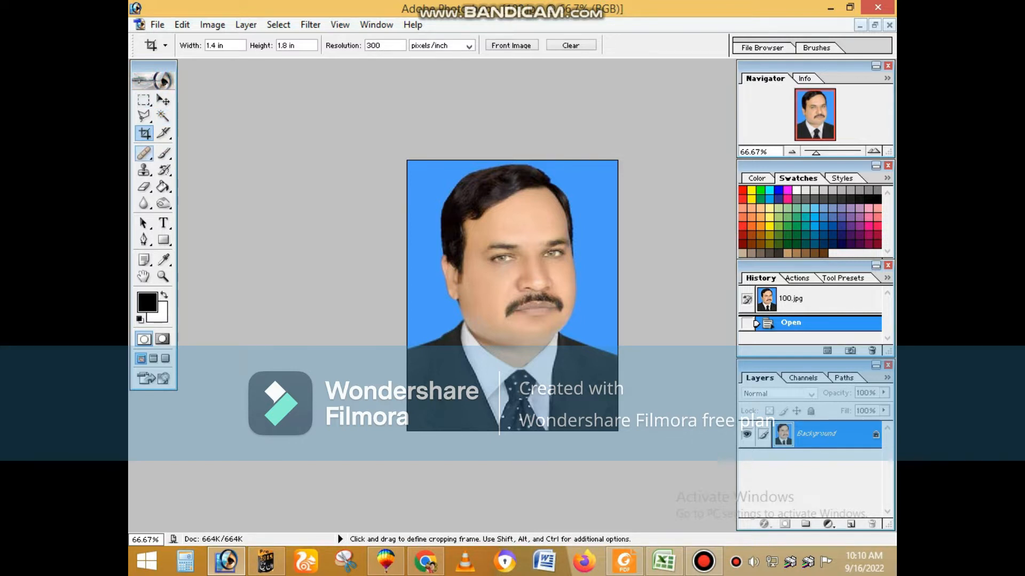
drag(230, 46, 206, 46)
text(1.14)
key(Return)
drag(301, 46, 277, 46)
text(1.8)
key(Return)
key(Return)
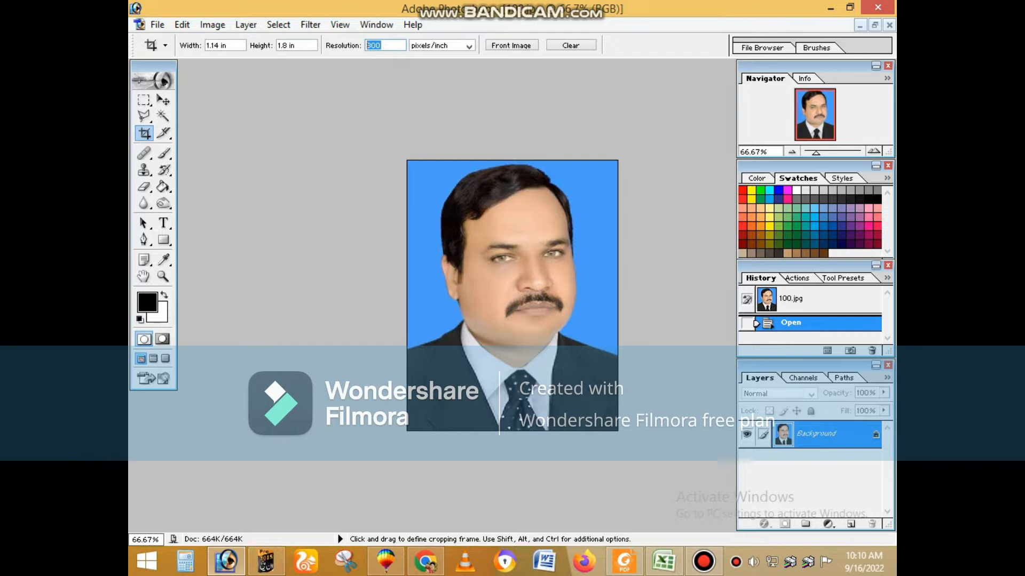
key(Return)
drag(578, 430, 578, 430)
drag(505, 320, 524, 321)
right_click(517, 298)
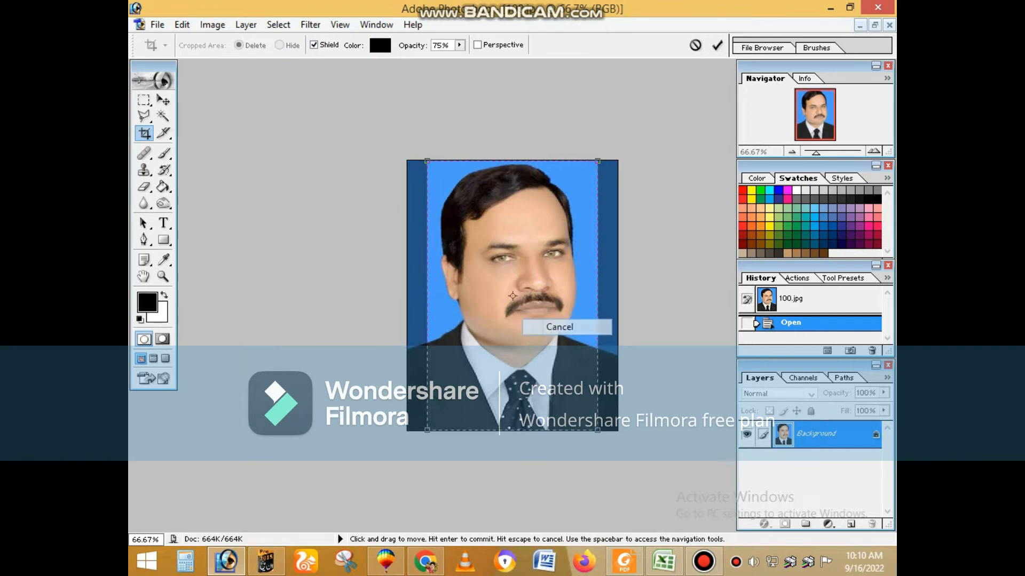
click(561, 326)
Step: Set the crop width to 1.4 in and crop the portrait with a frame covering the whole photo
double_click(216, 45)
text(1.4 in)
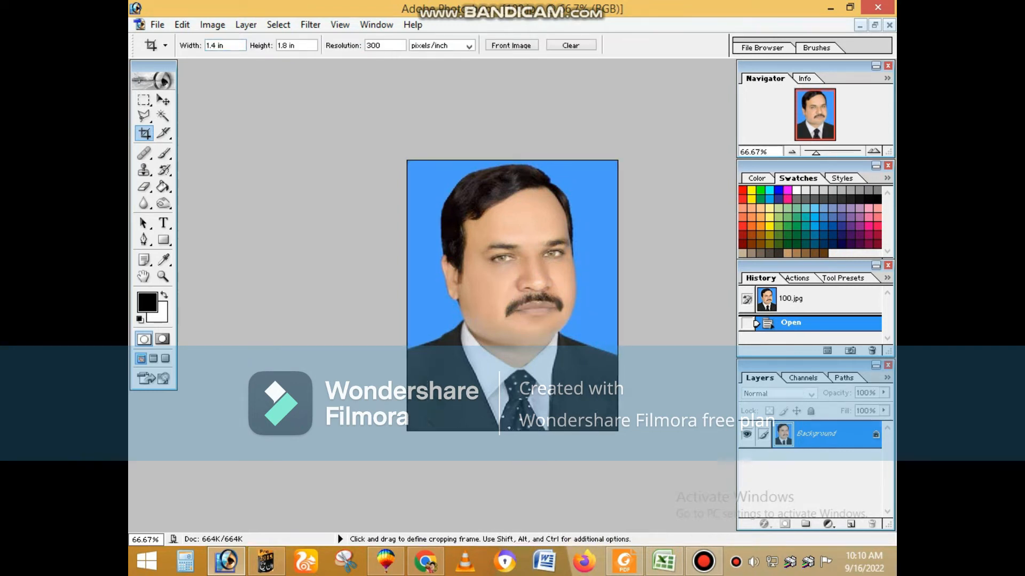
drag(407, 160, 617, 431)
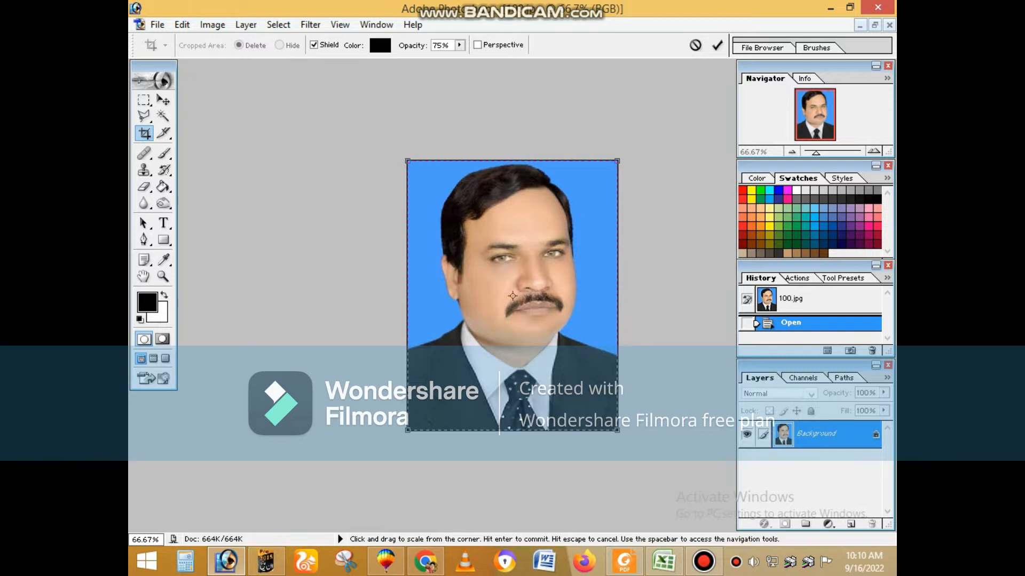
key(Return)
Step: Lighten the portrait slightly with Curves by raising the RGB curve at input 94
key(ctrl+0)
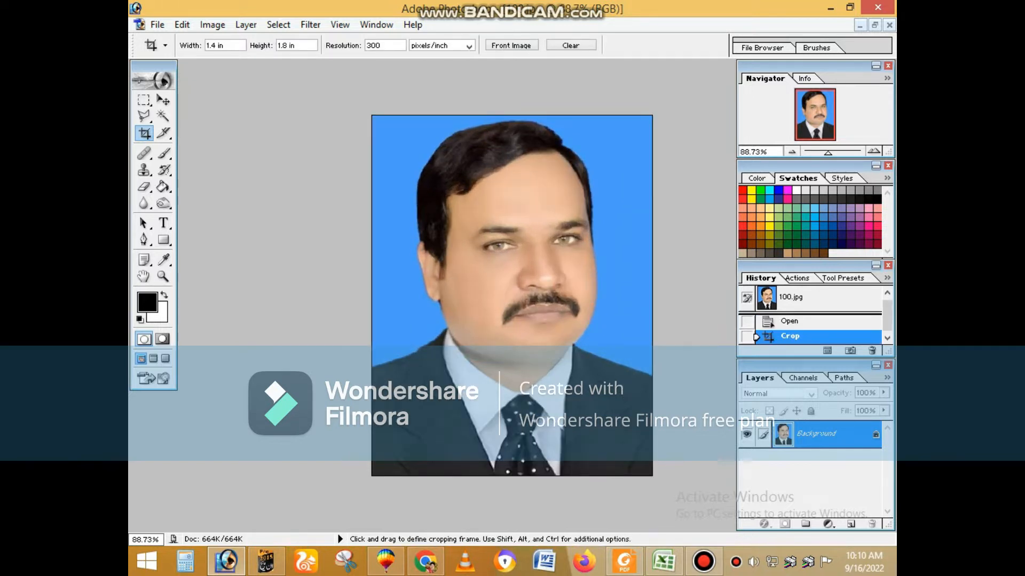
key(ctrl)
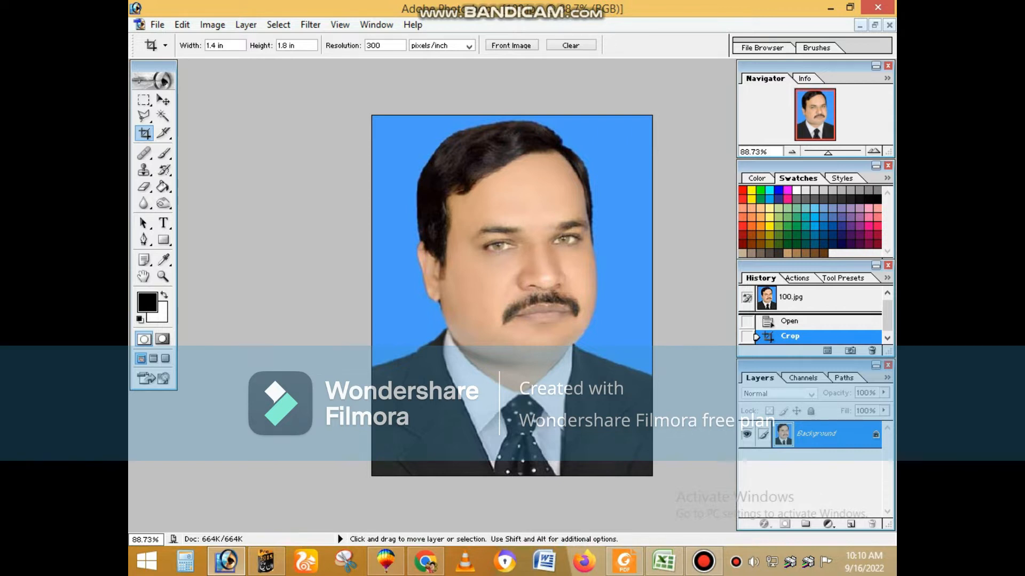
key(ctrl+alt+0)
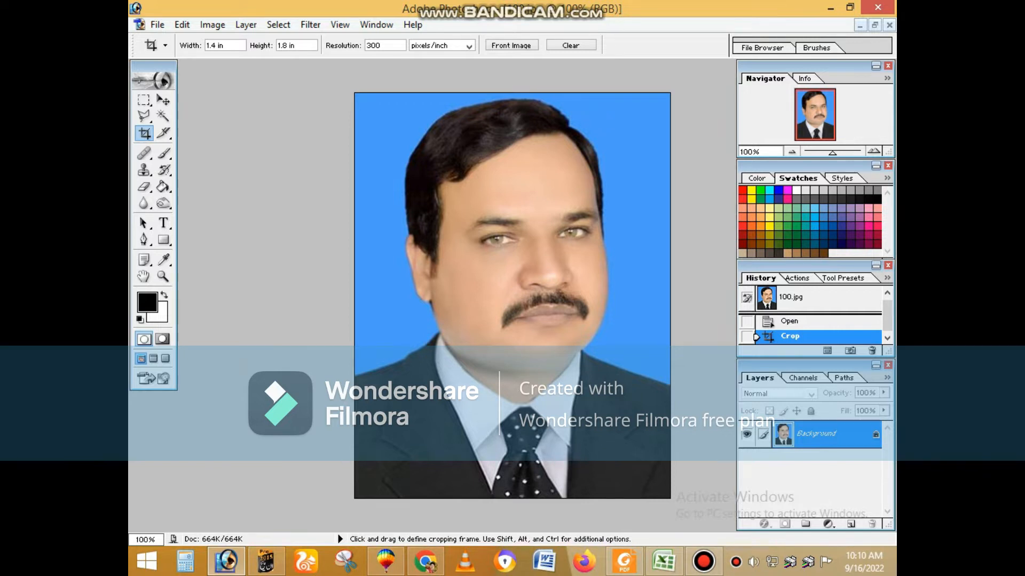
key(ctrl+m)
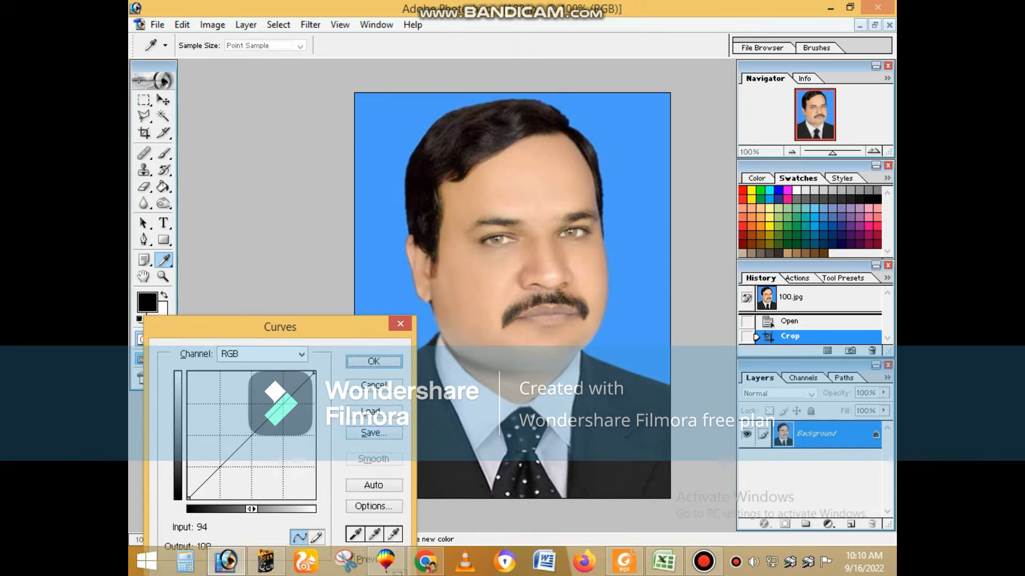
click(235, 445)
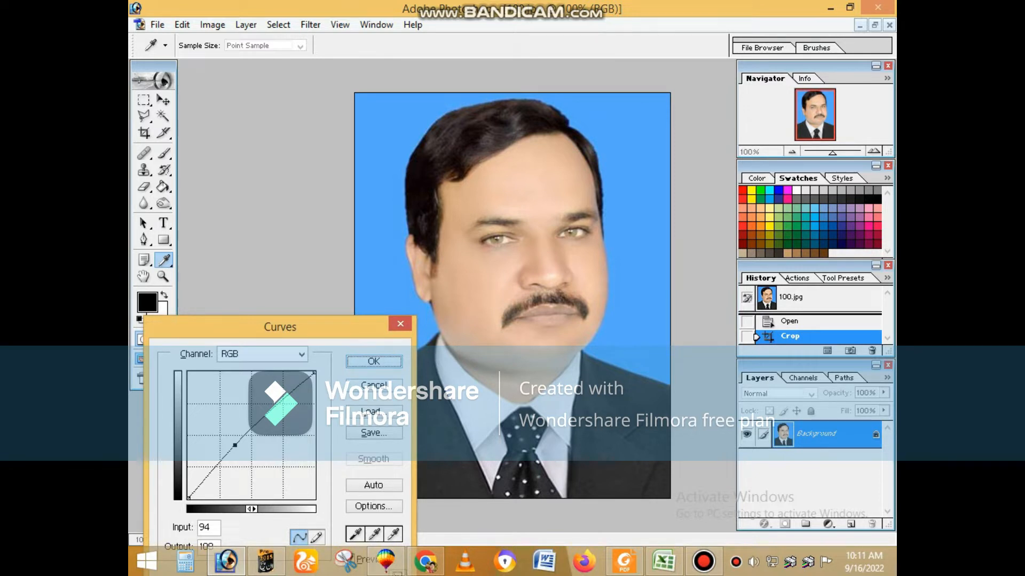
key(Return)
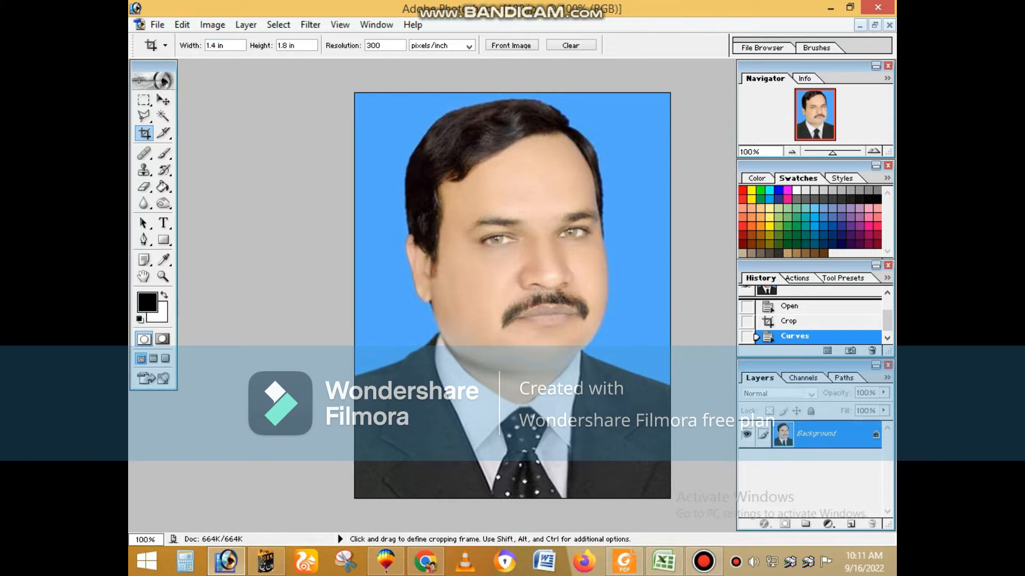
Step: Select the entire portrait with the Rectangular Marquee tool
click(182, 24)
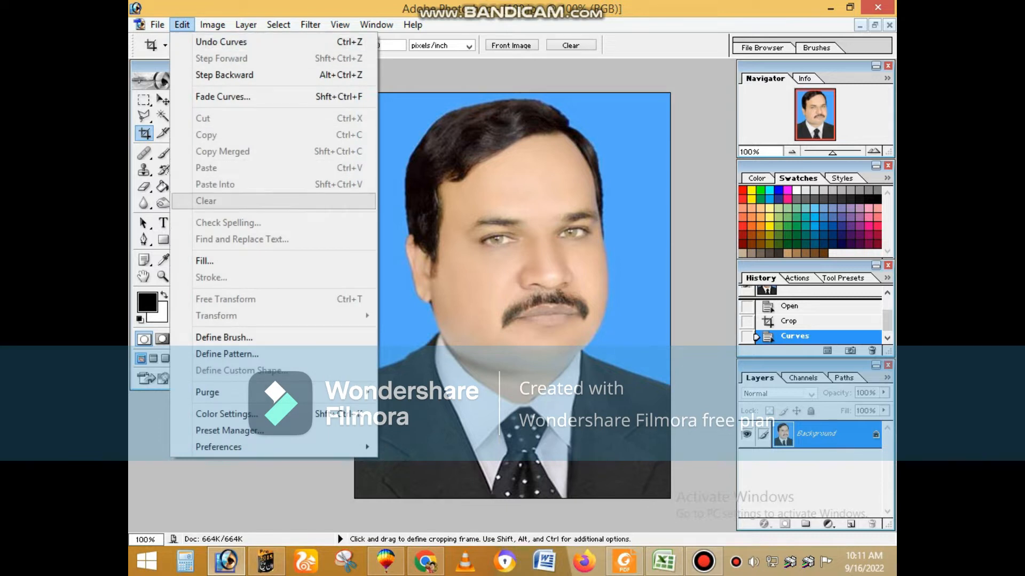
click(145, 100)
click(144, 101)
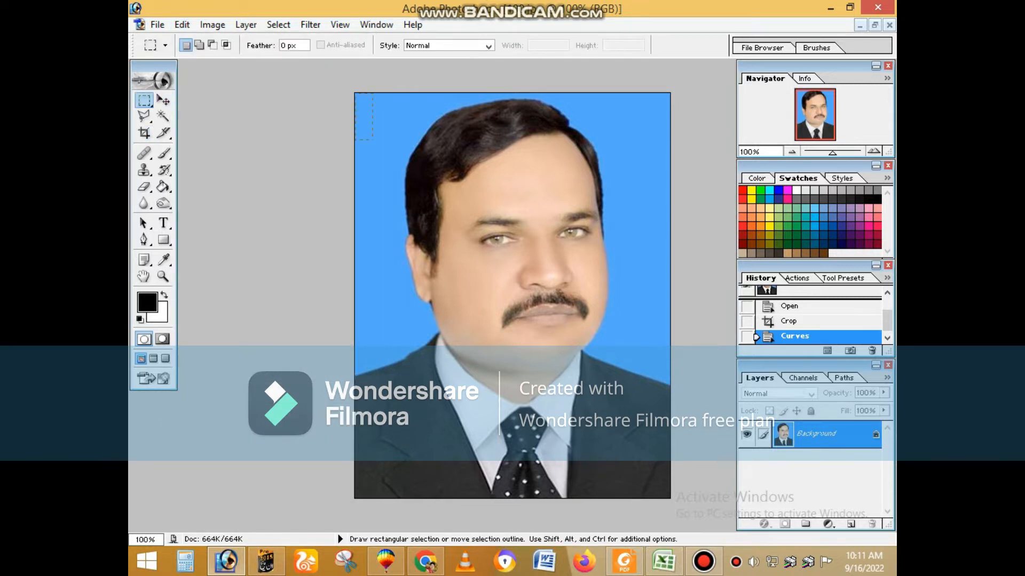
drag(643, 446, 672, 500)
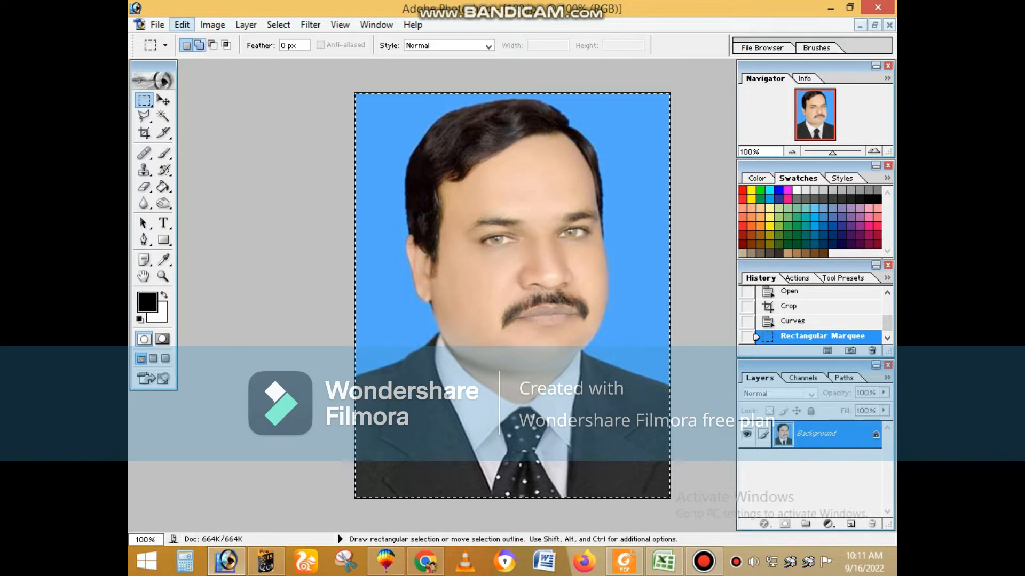
Step: Start a stroke on the selection and set its color to black (000000)
click(182, 24)
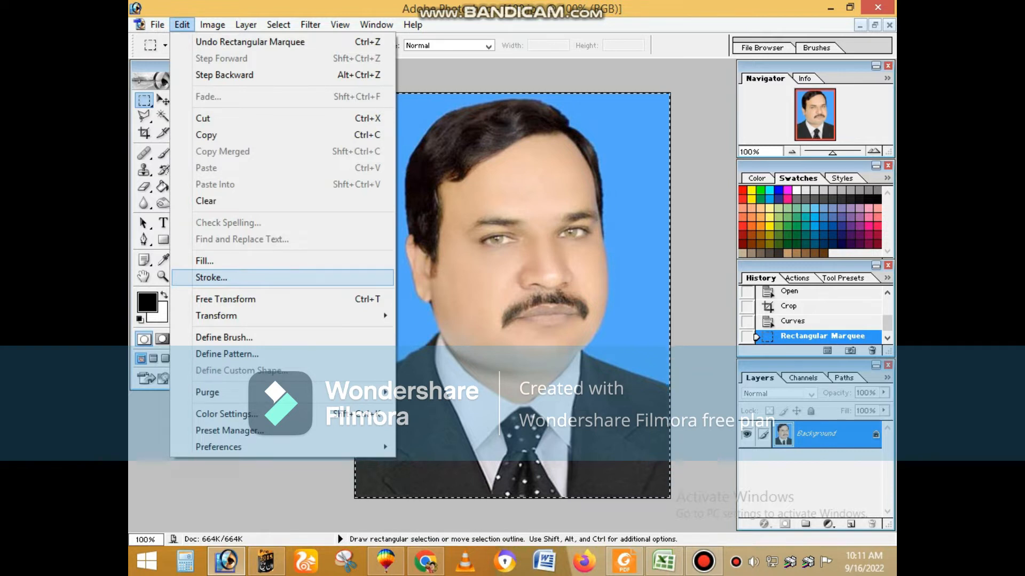
click(211, 277)
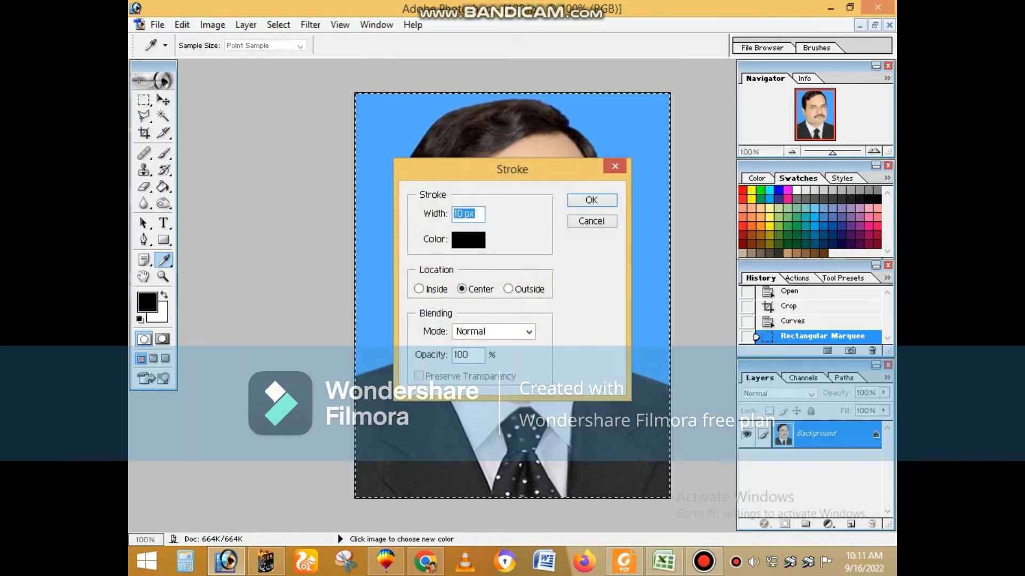
click(470, 239)
click(517, 207)
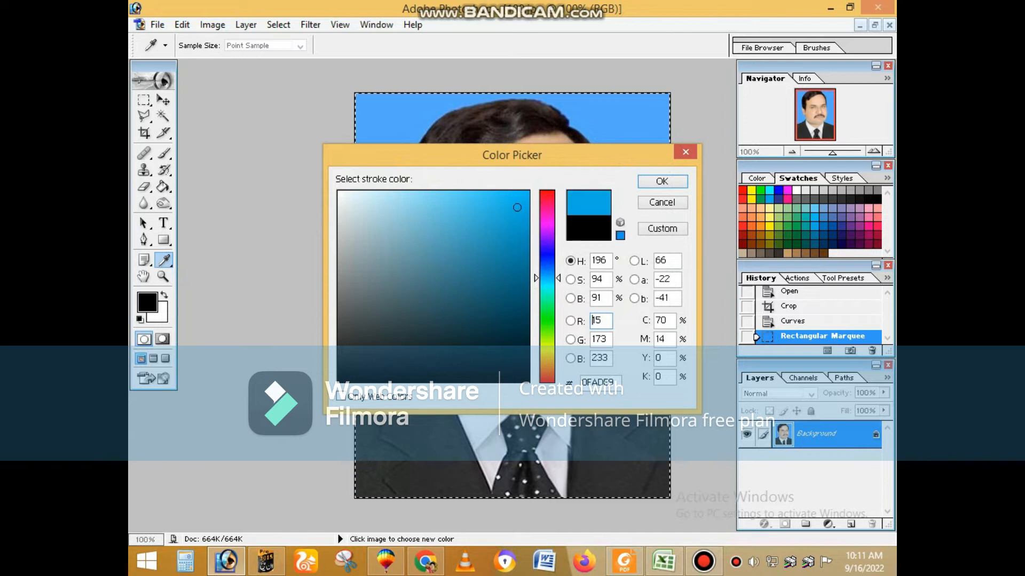
drag(517, 207, 500, 376)
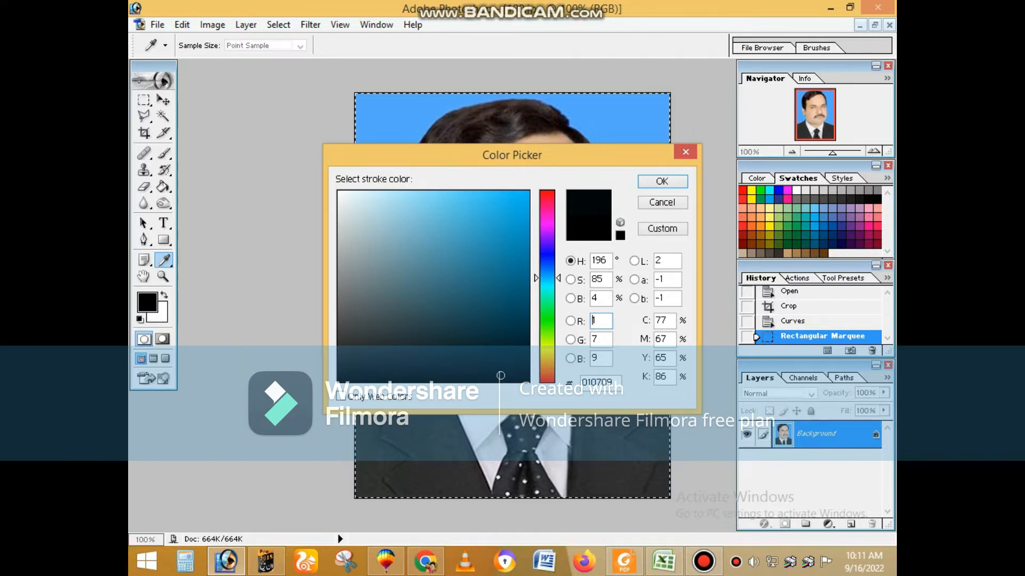
mouse_move(547, 279)
mouse_down()
mouse_move(547, 379)
mouse_move(548, 192)
mouse_move(547, 259)
mouse_up()
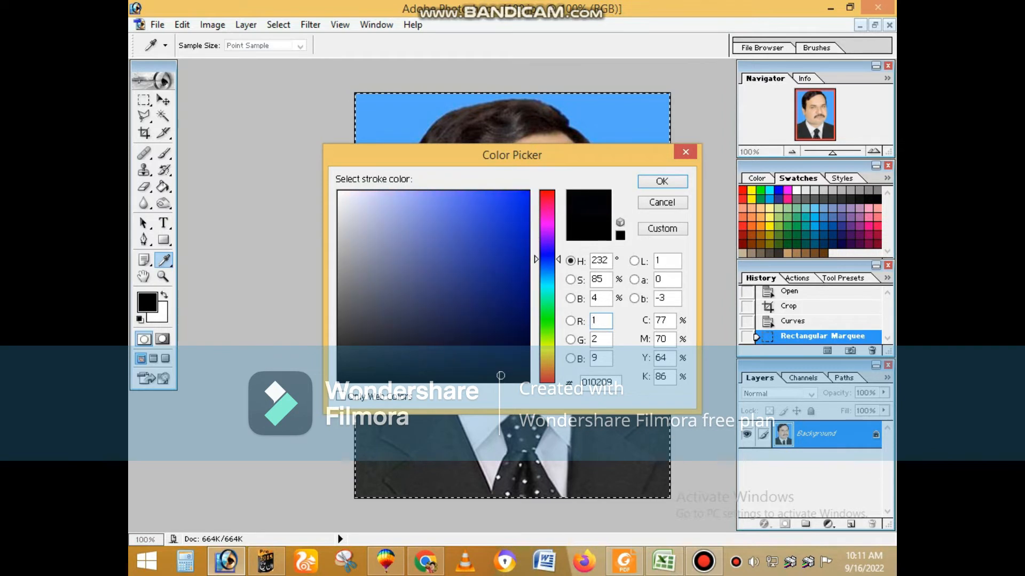
drag(500, 375, 443, 381)
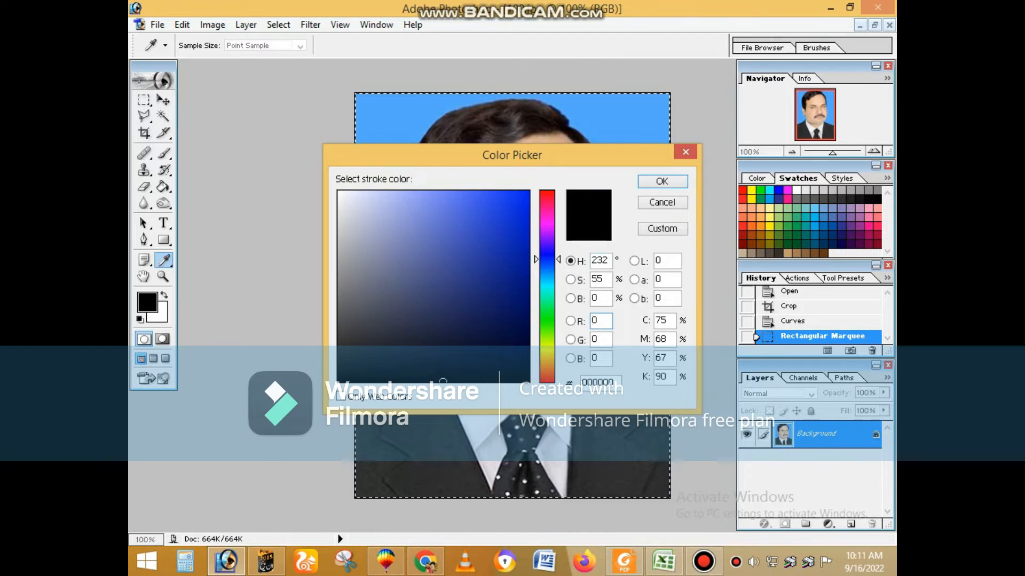
key(Return)
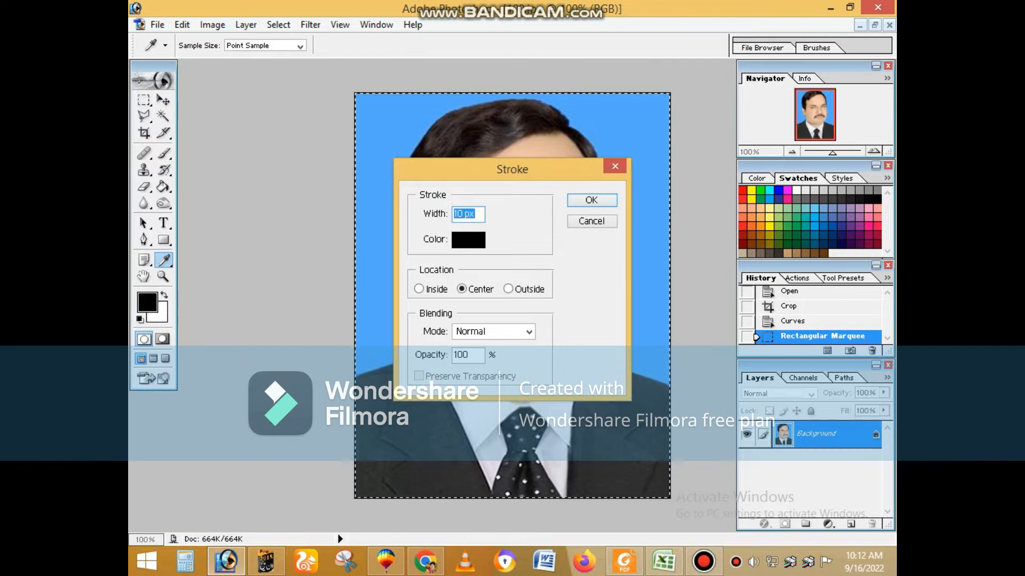
Step: Apply the stroke with a 5 px width centered on the selection edge and deselect
text(5)
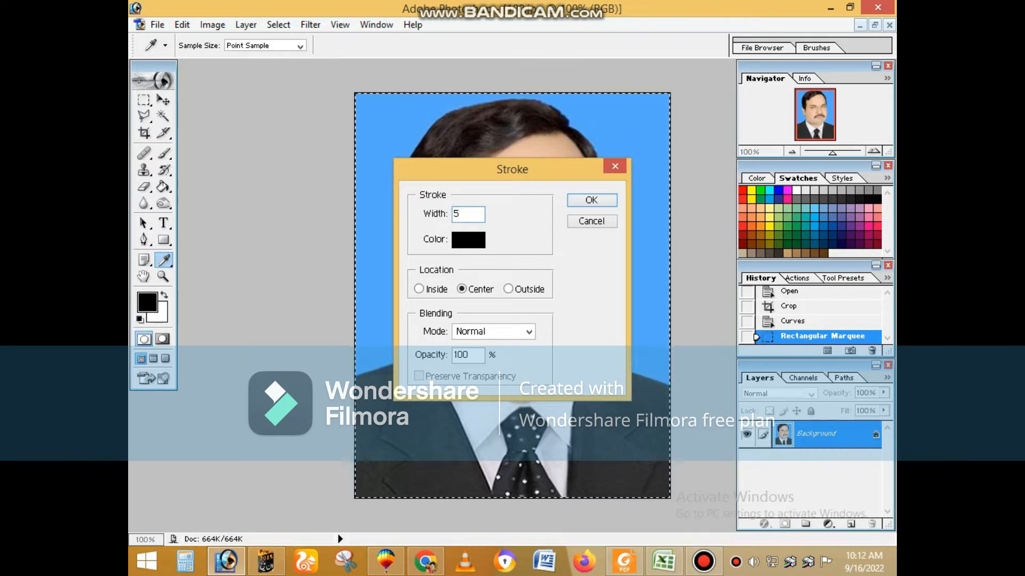
key(Return)
key(ctrl+d)
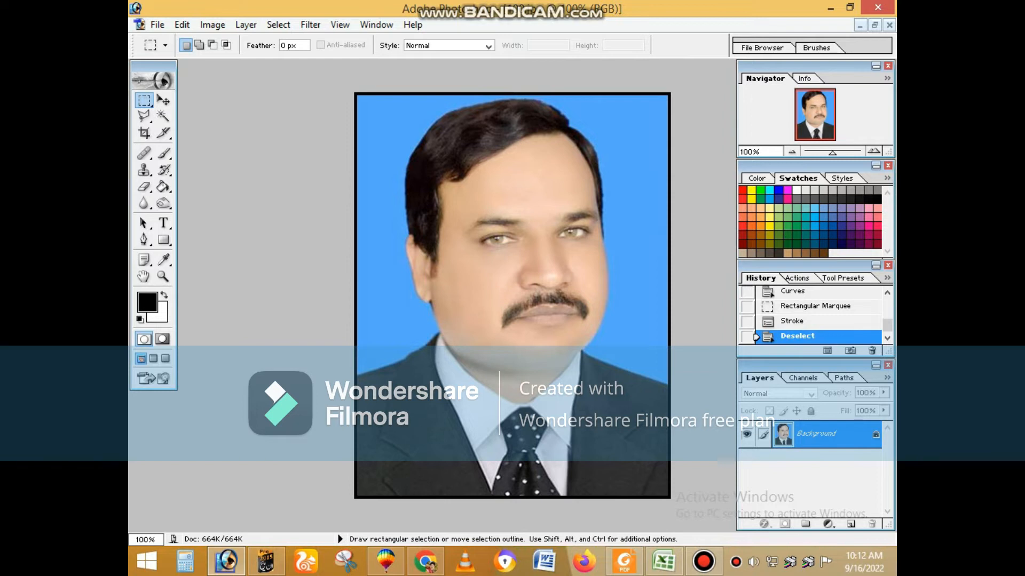
Step: Create a new document with the 4 x 6 preset size
key(ctrl+n)
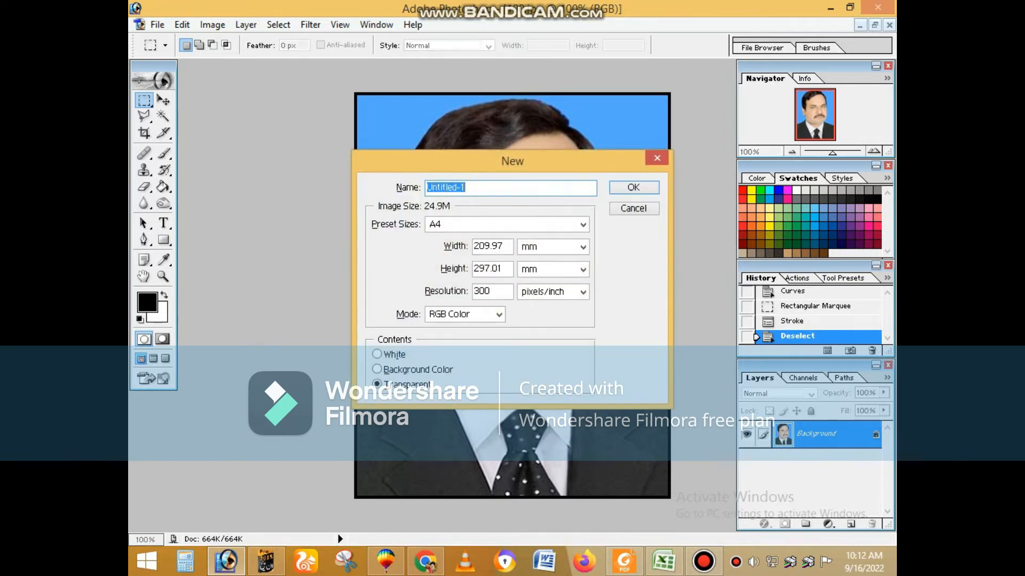
click(507, 224)
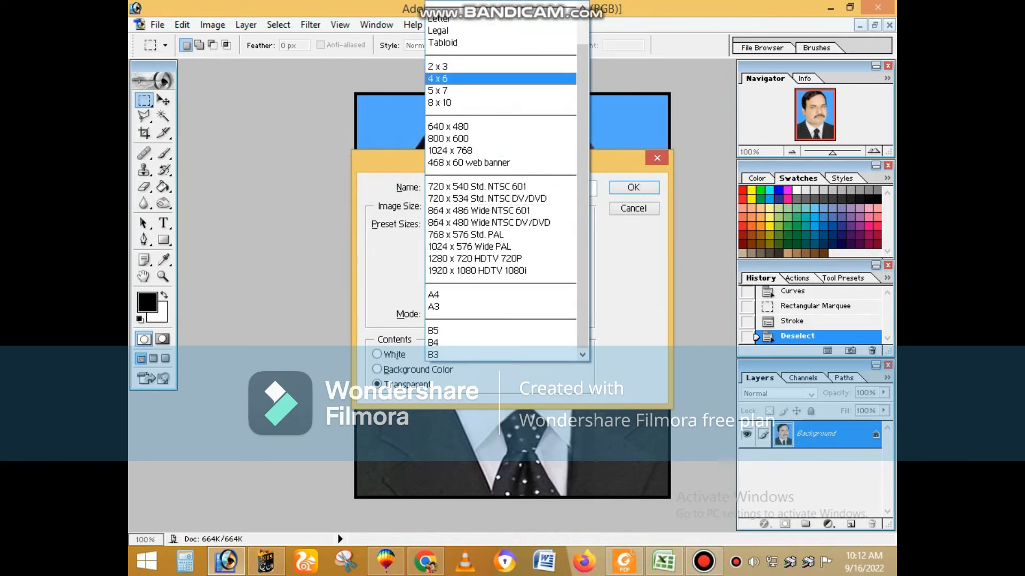
key(Return)
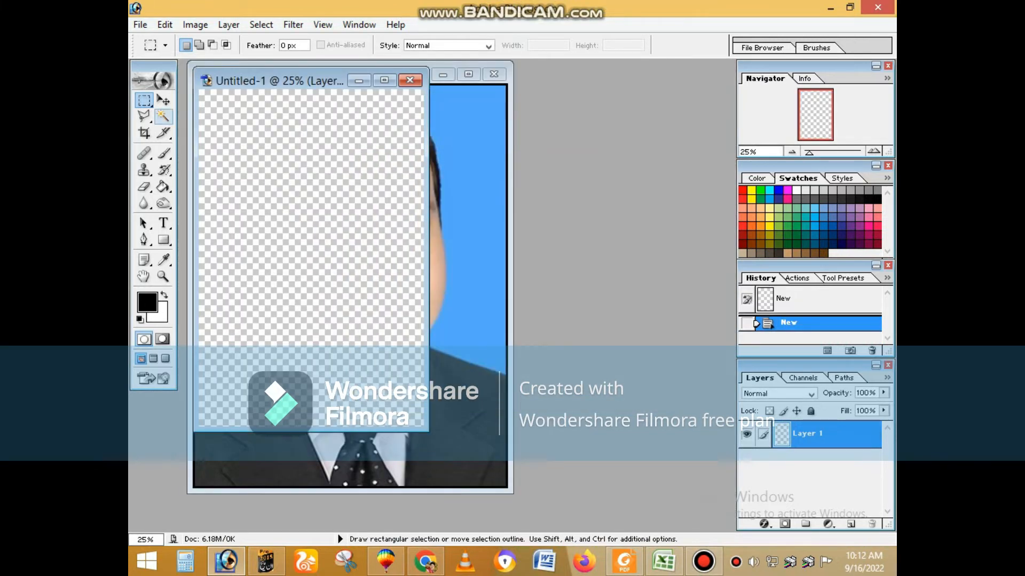
Step: Copy the bordered portrait into the new 4 x 6 document with the Move tool and maximize that document
click(164, 101)
drag(279, 81, 529, 93)
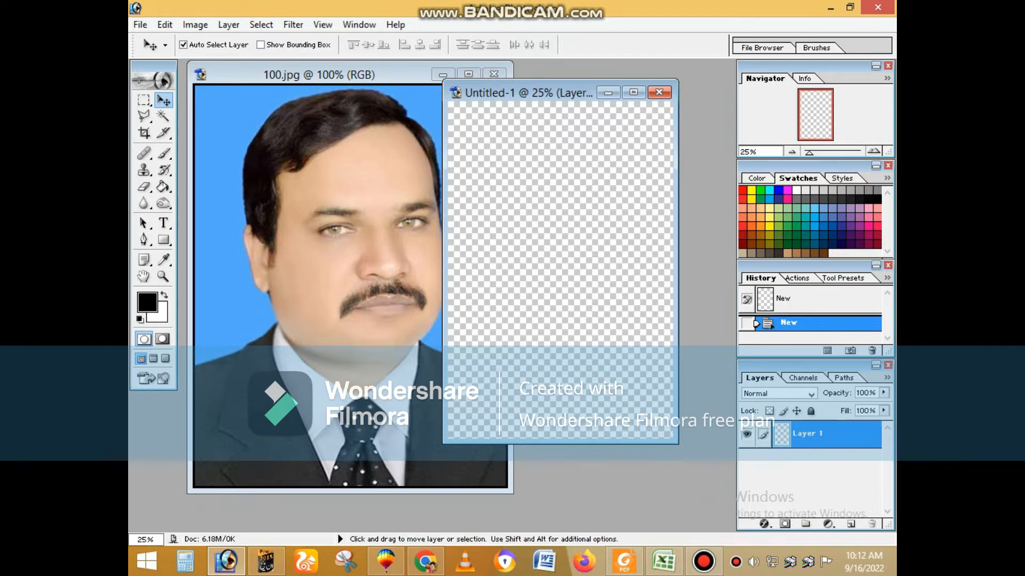
click(331, 224)
drag(330, 225, 558, 237)
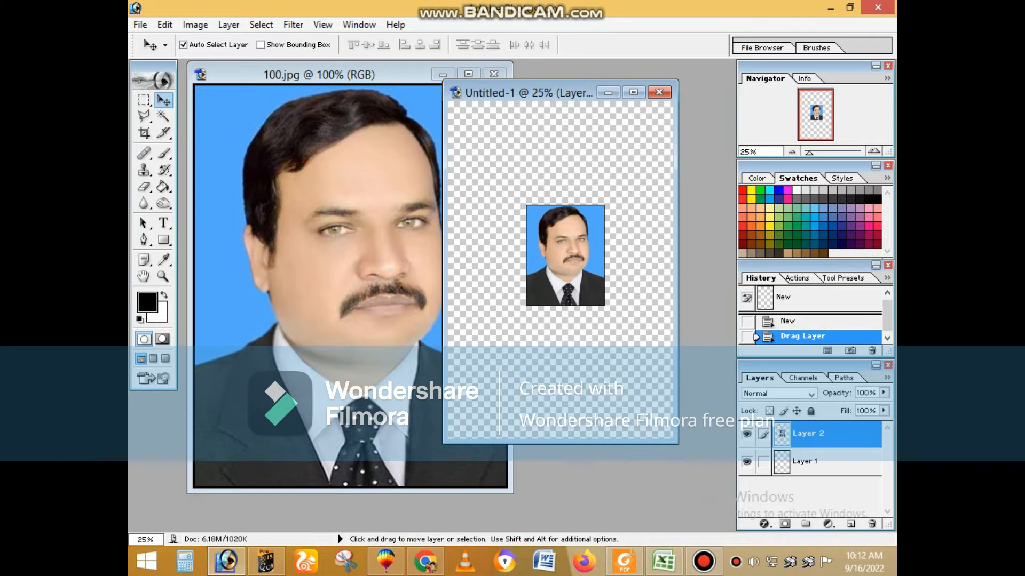
click(633, 92)
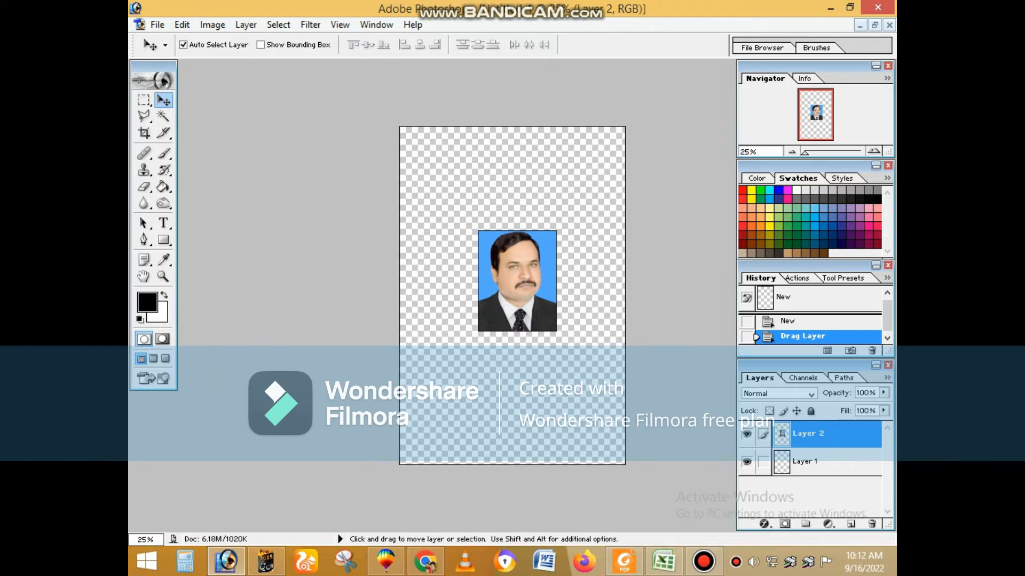
Step: Rotate the portrait 90° counterclockwise and place it in the upper-left corner of the 4 x 6 sheet
key(ctrl+t)
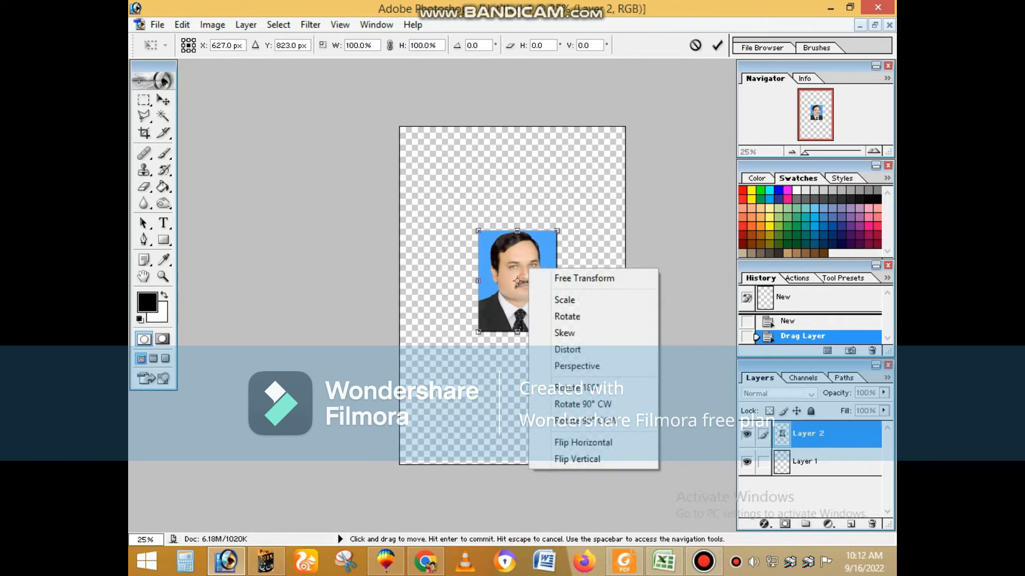
click(586, 421)
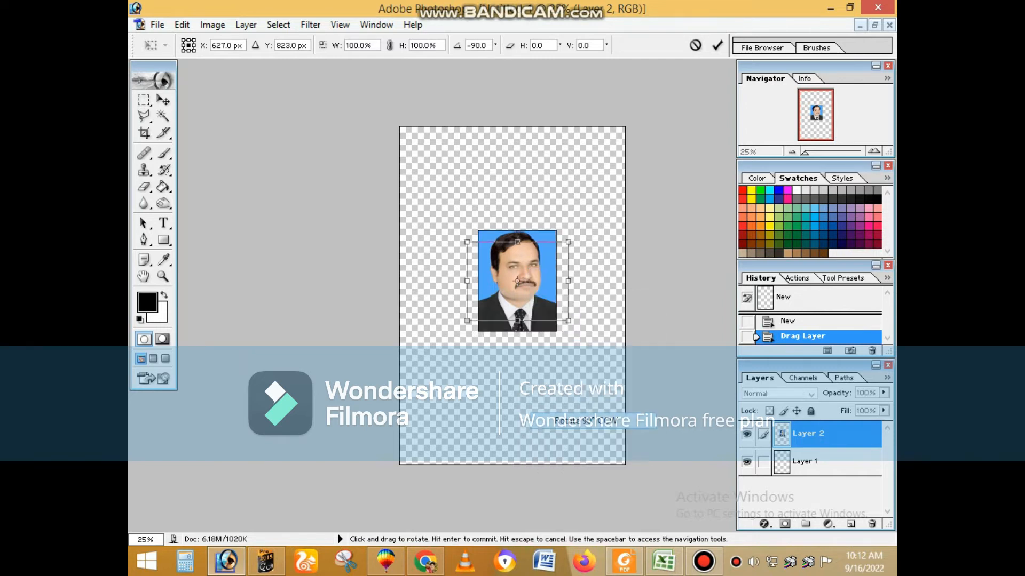
key(v)
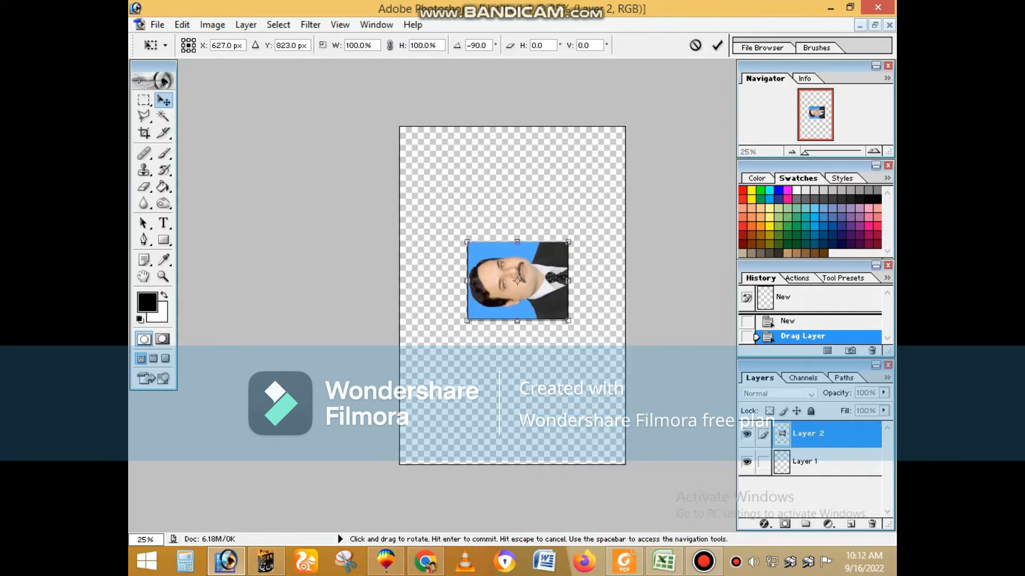
key(Return)
key(ctrl+equal)
drag(518, 277, 438, 123)
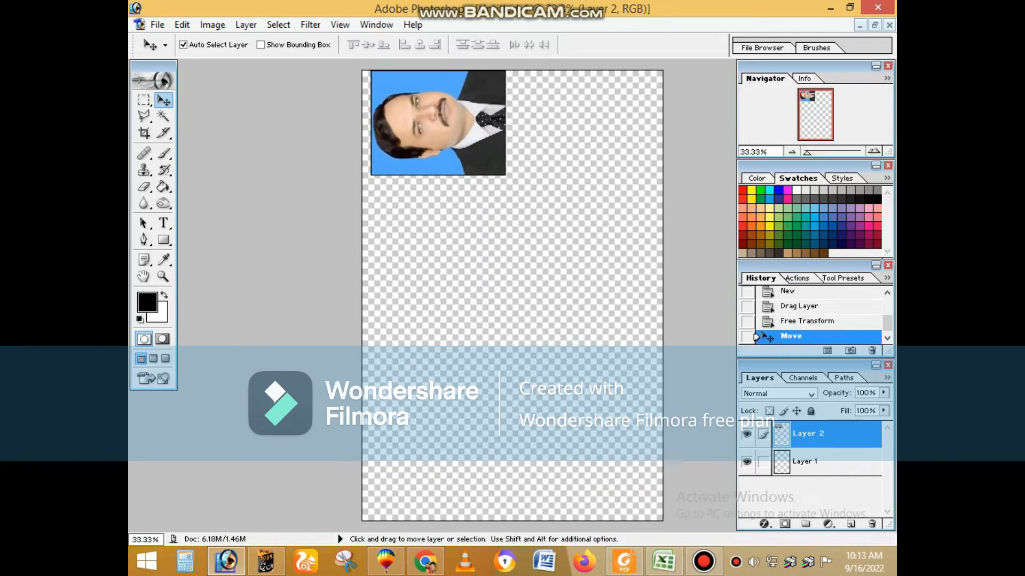
Step: Duplicate the rotated portrait beside the original, stamp the visible layers, and place a copy of the pair directly below as a second row
key(alt)
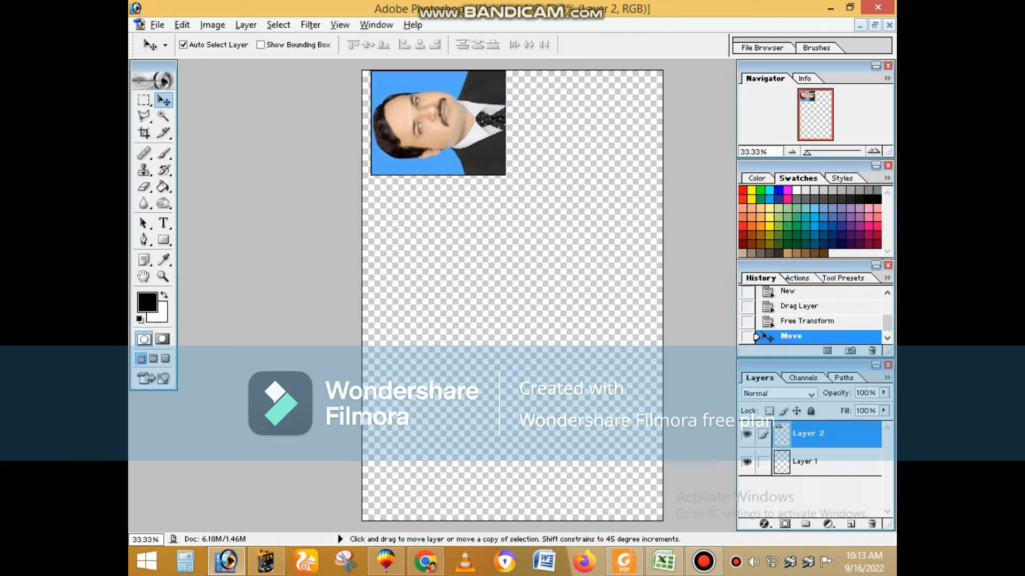
drag(438, 123, 586, 123)
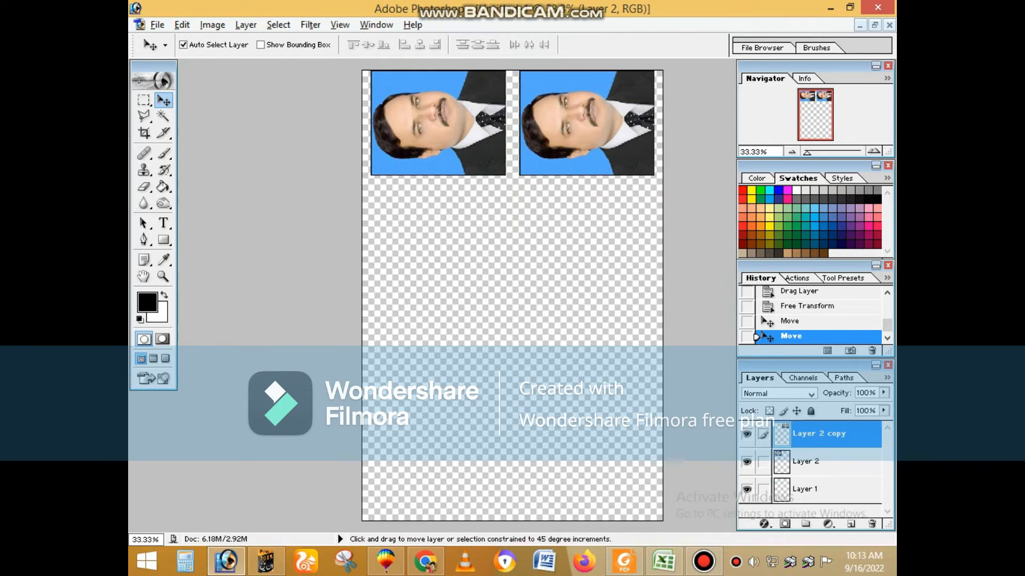
key(ctrl+shift+alt+e)
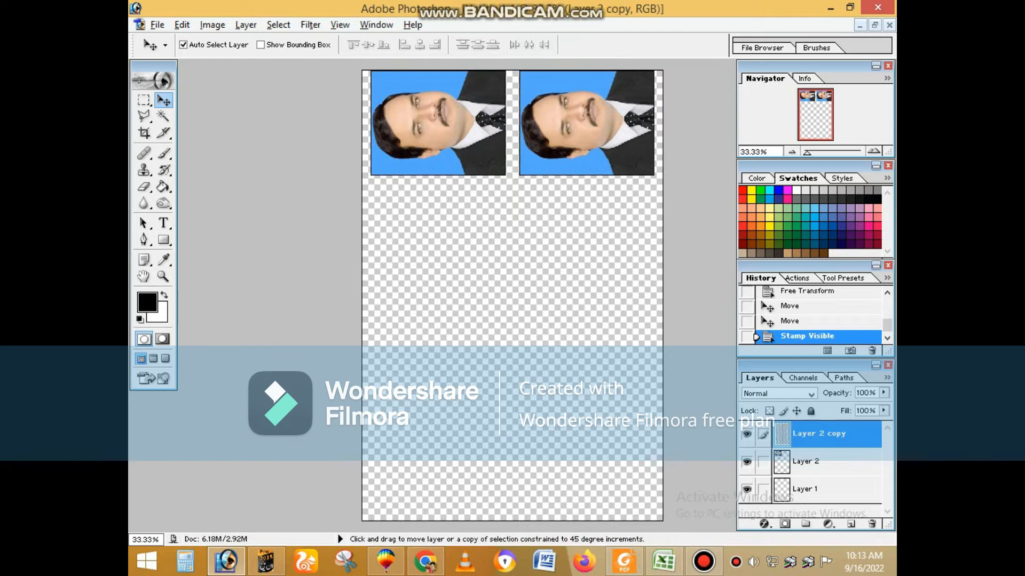
drag(586, 123, 586, 236)
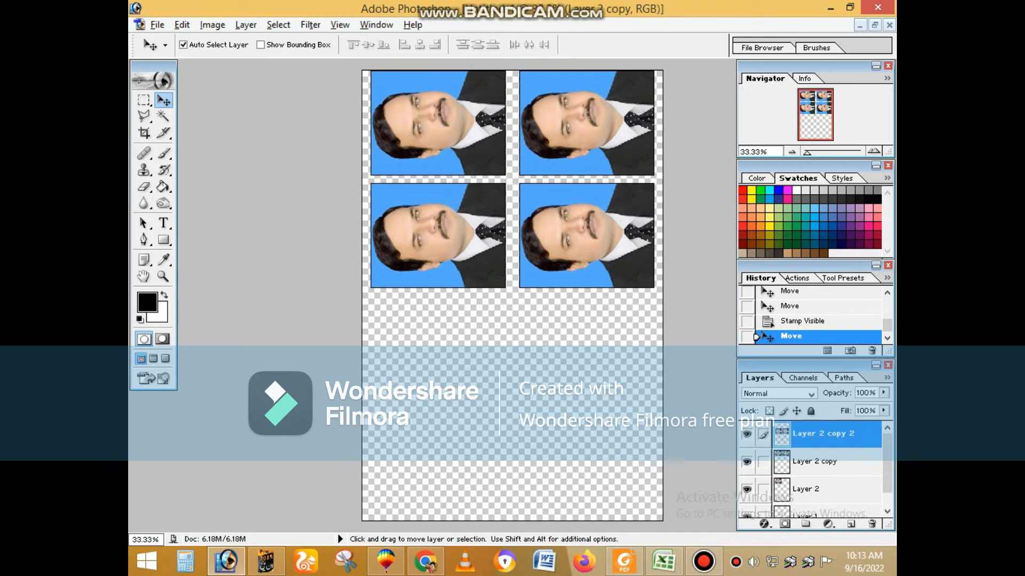
Step: Stamp the visible layers again and place a copy of the four-photo block below, filling the sheet with eight portraits
key(shift)
key(alt)
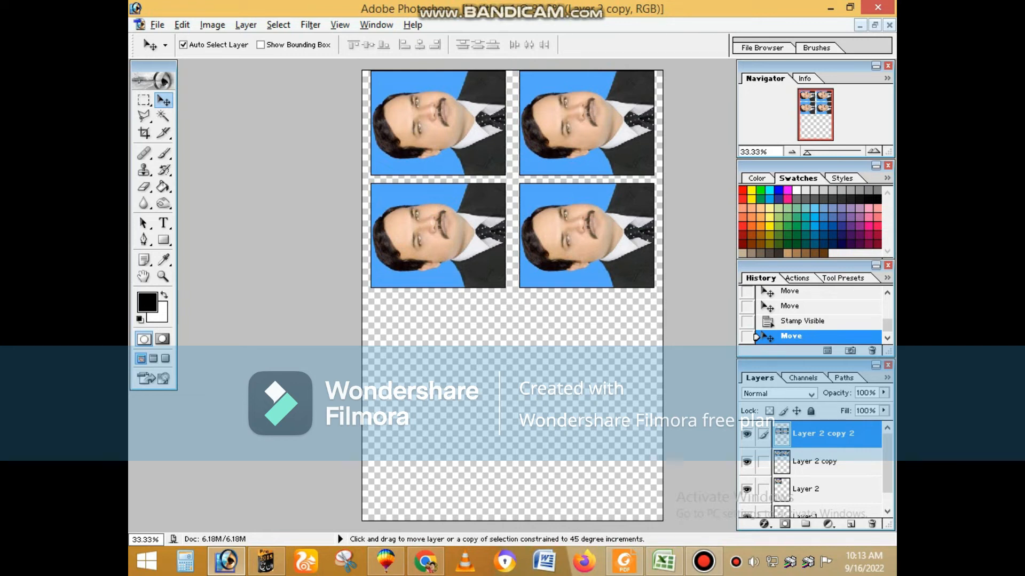
key(ctrl+shift+alt+e)
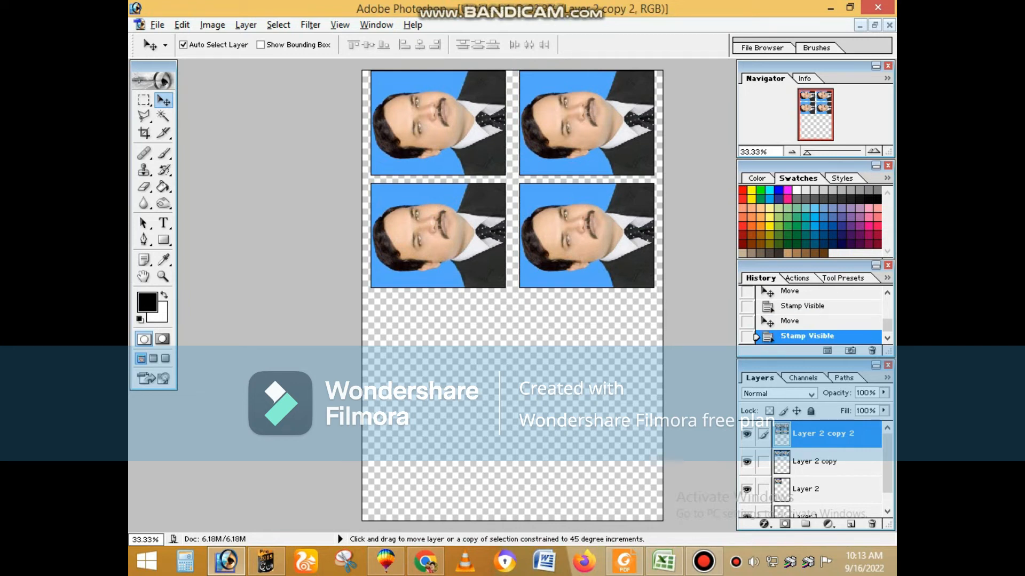
drag(448, 342, 448, 349)
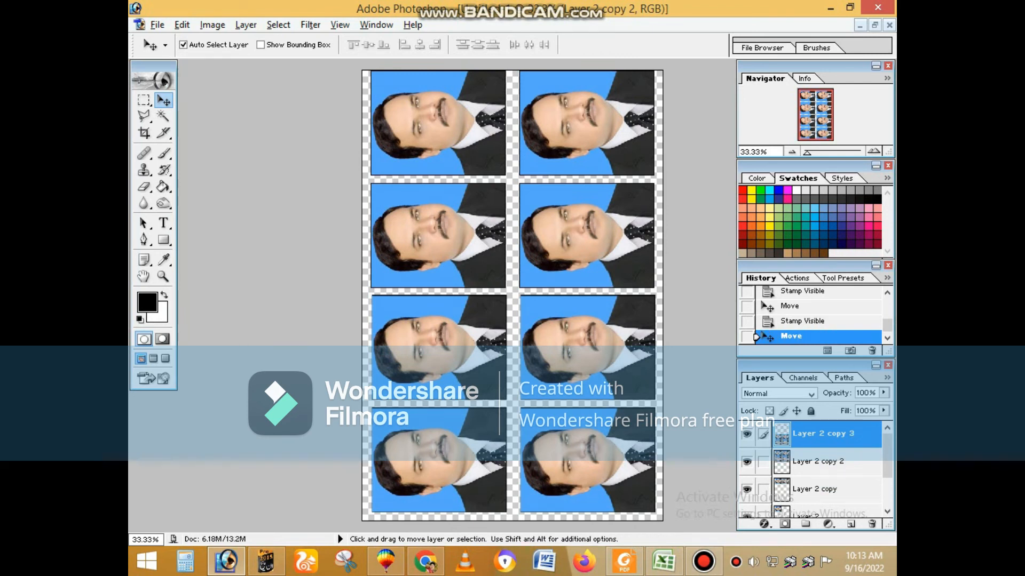
Step: Save the photo sheet to the Desktop as a JPEG copy with the default JPEG options
key(ctrl+p)
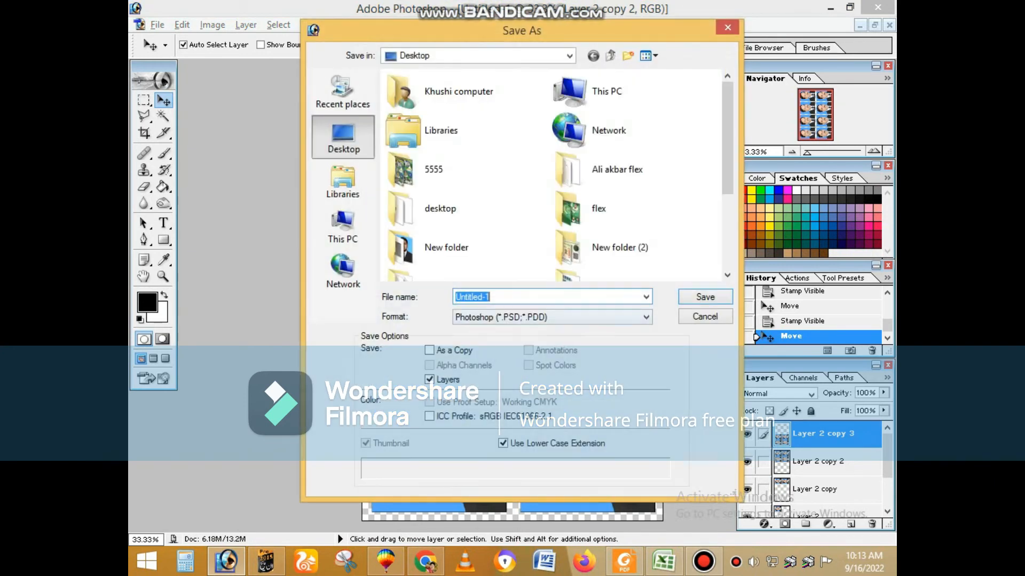
click(552, 317)
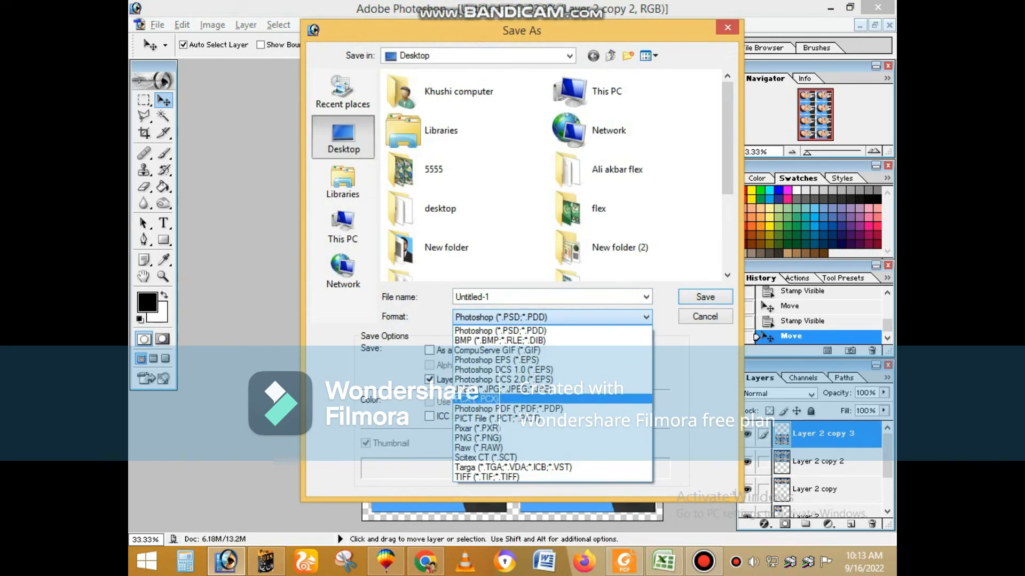
click(534, 389)
key(Return)
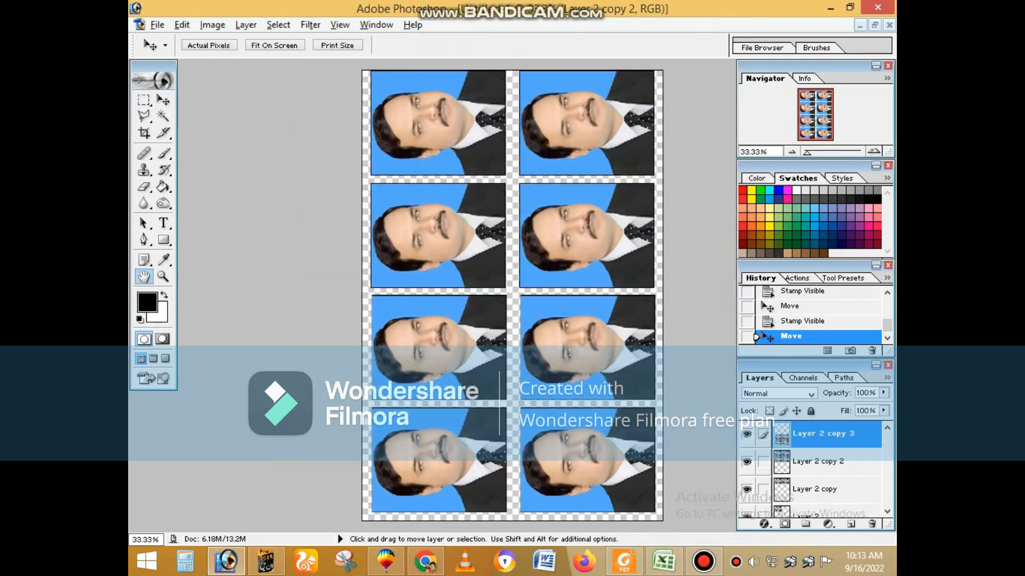
key(Return)
Step: Minimize Photoshop, refresh the desktop, and open the Untitled-1 copy image in the photo viewer at actual size
click(830, 8)
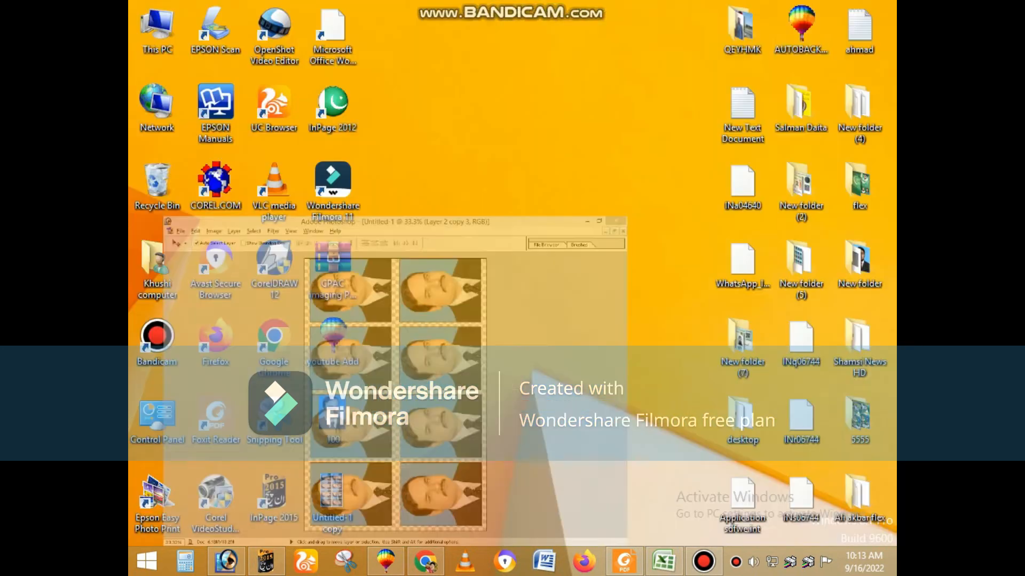
right_click(635, 165)
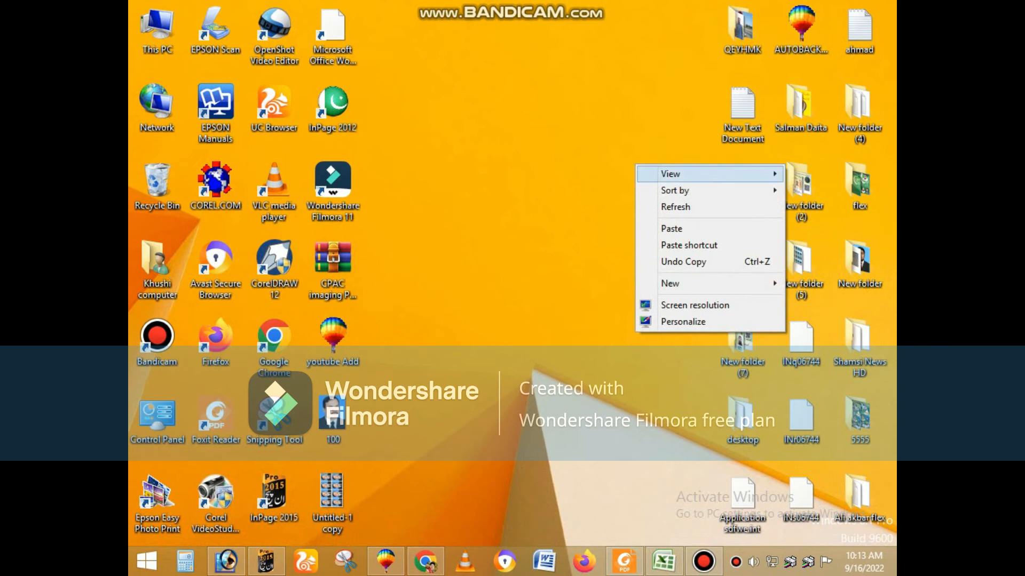
click(675, 207)
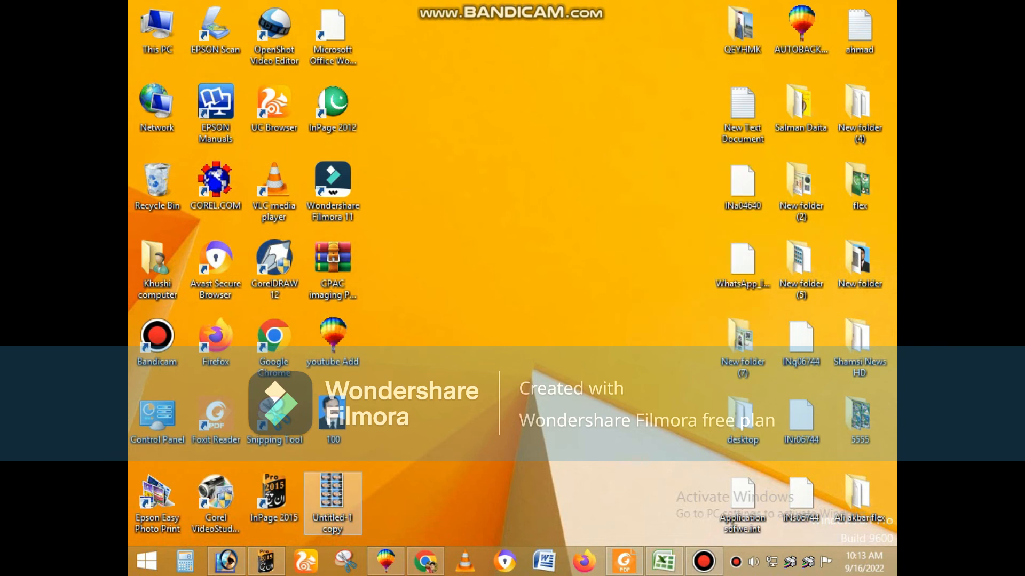
double_click(332, 497)
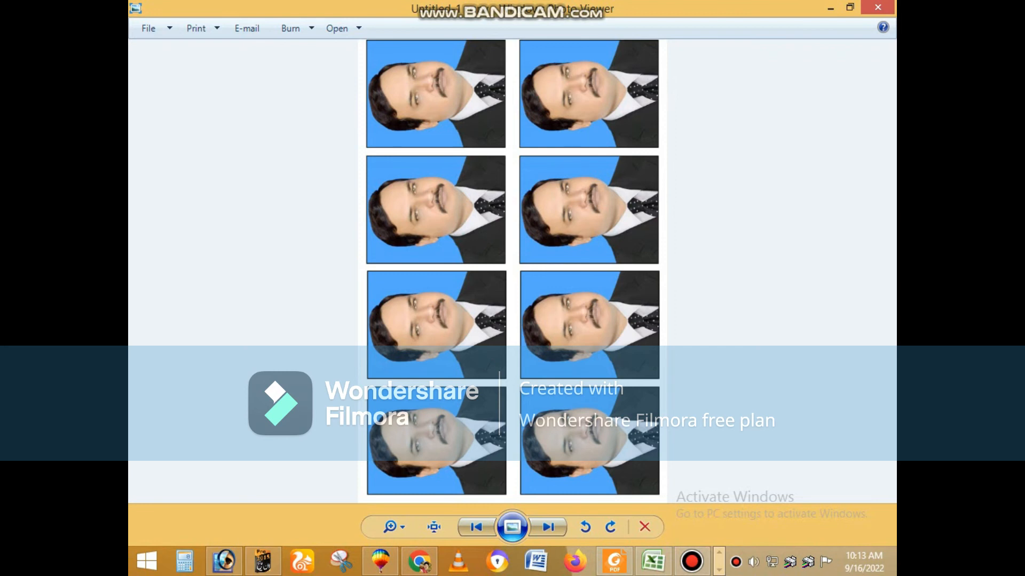
click(434, 527)
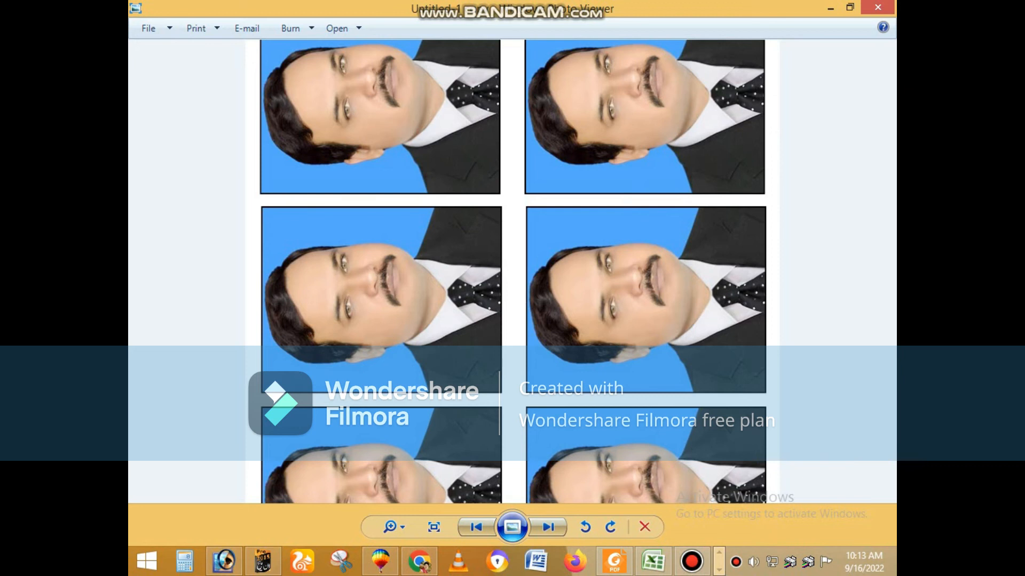
Step: Switch back to Photoshop and print the finished photo sheet with the current print settings
key(ctrl+p)
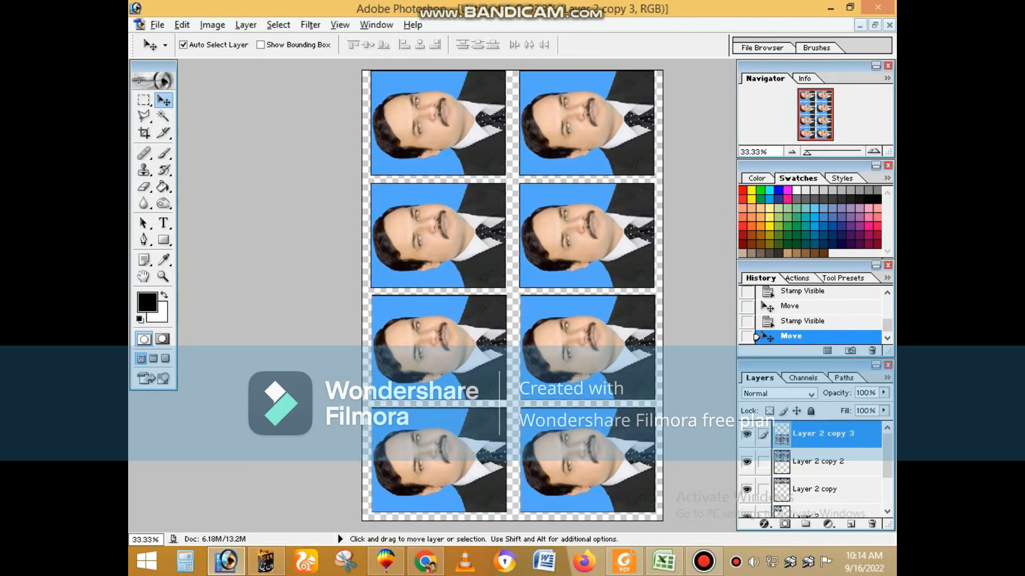
key(ctrl+p)
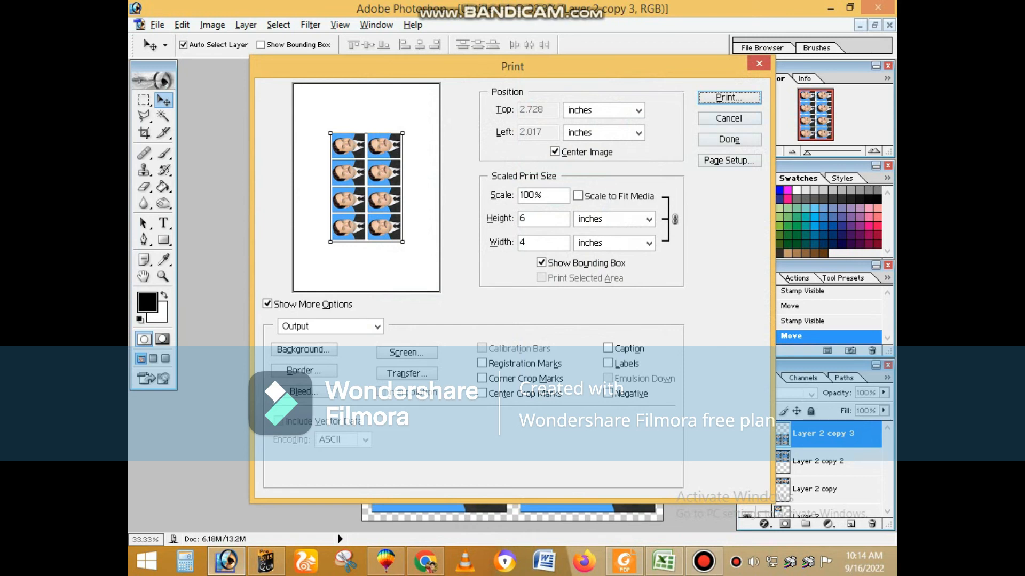
key(Return)
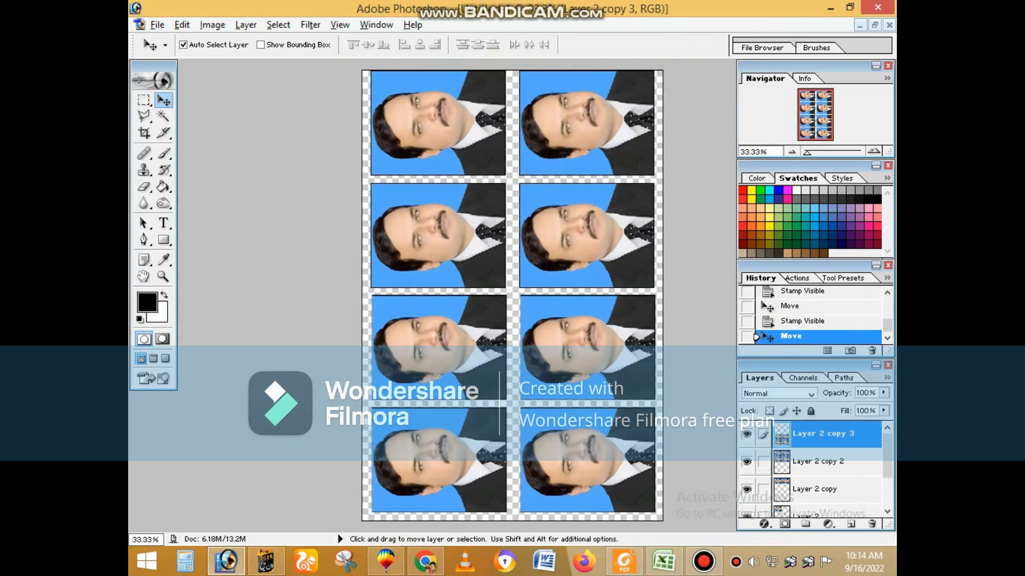